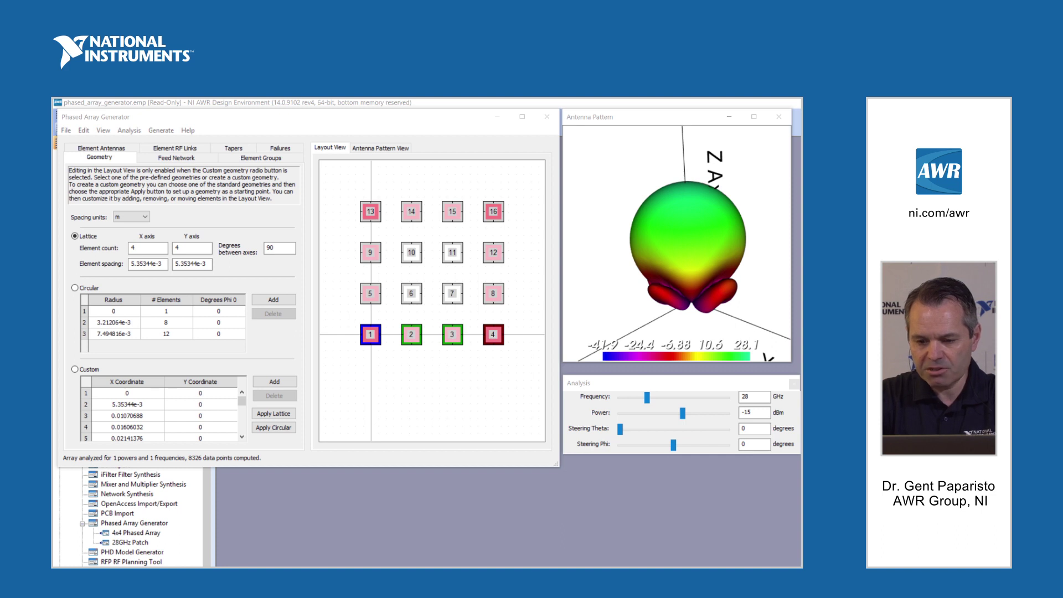
pyautogui.click(193, 250)
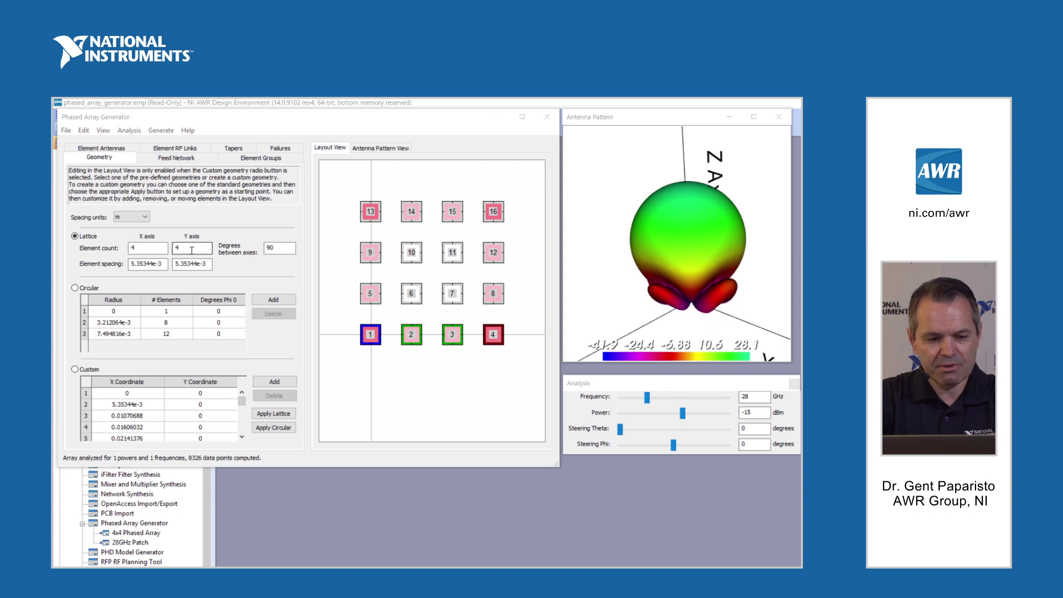
pyautogui.click(192, 250)
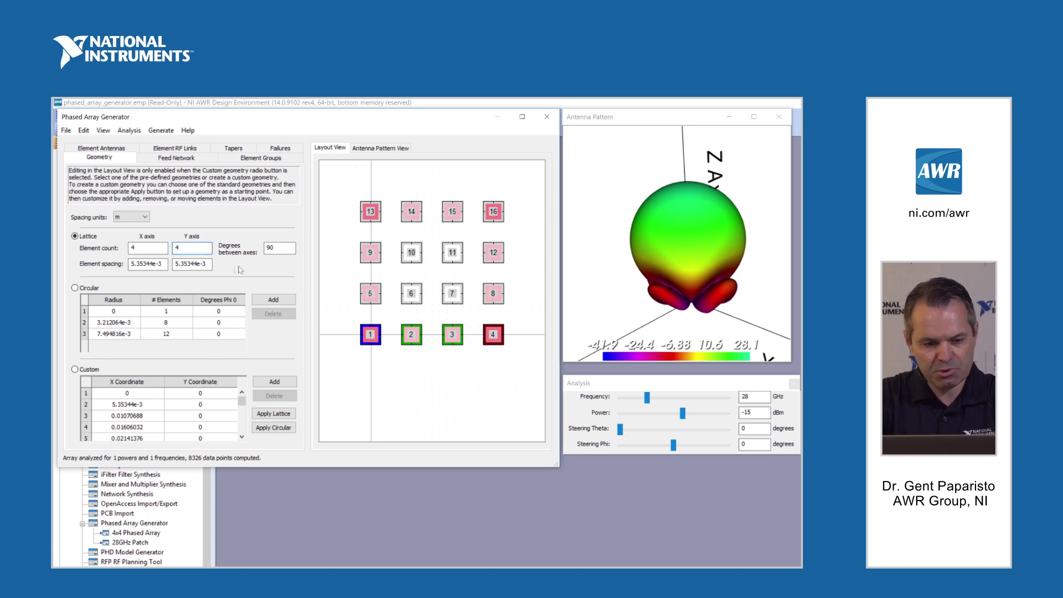
pyautogui.hotkey('shift', 'Home')
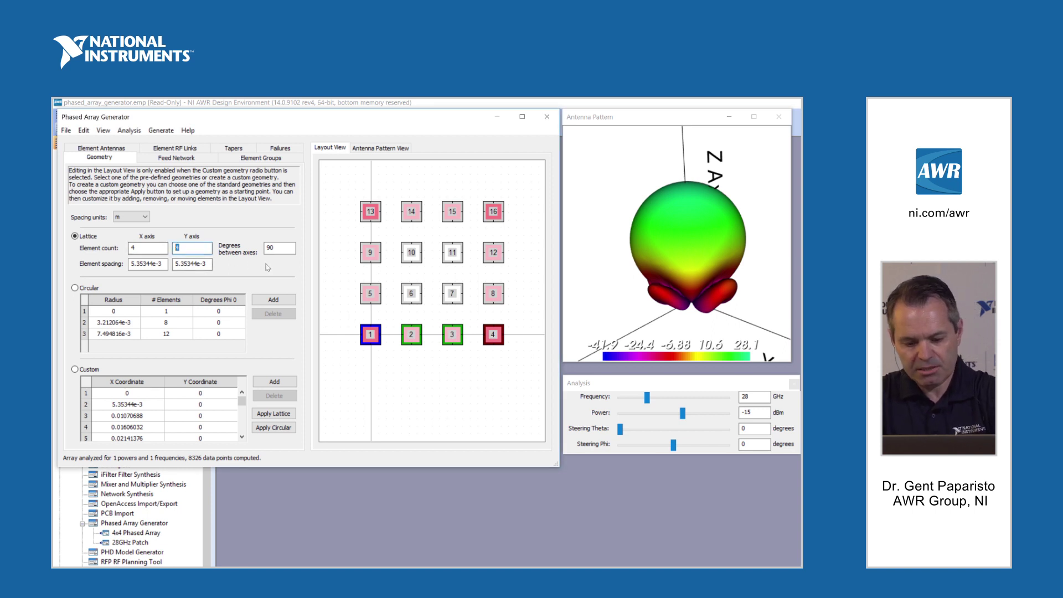
pyautogui.write('6')
pyautogui.press('Tab')
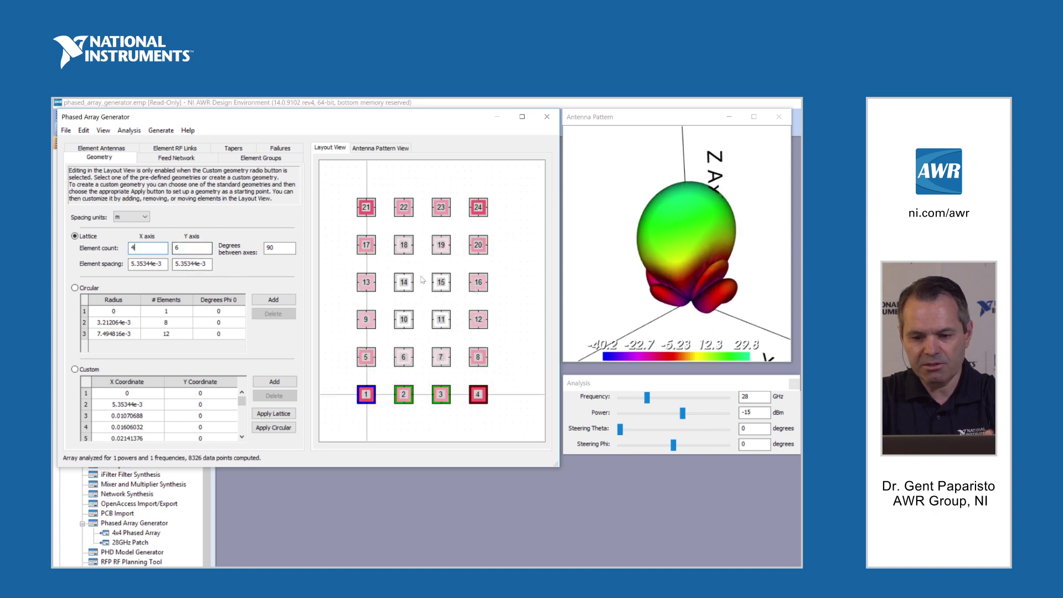
pyautogui.click(75, 288)
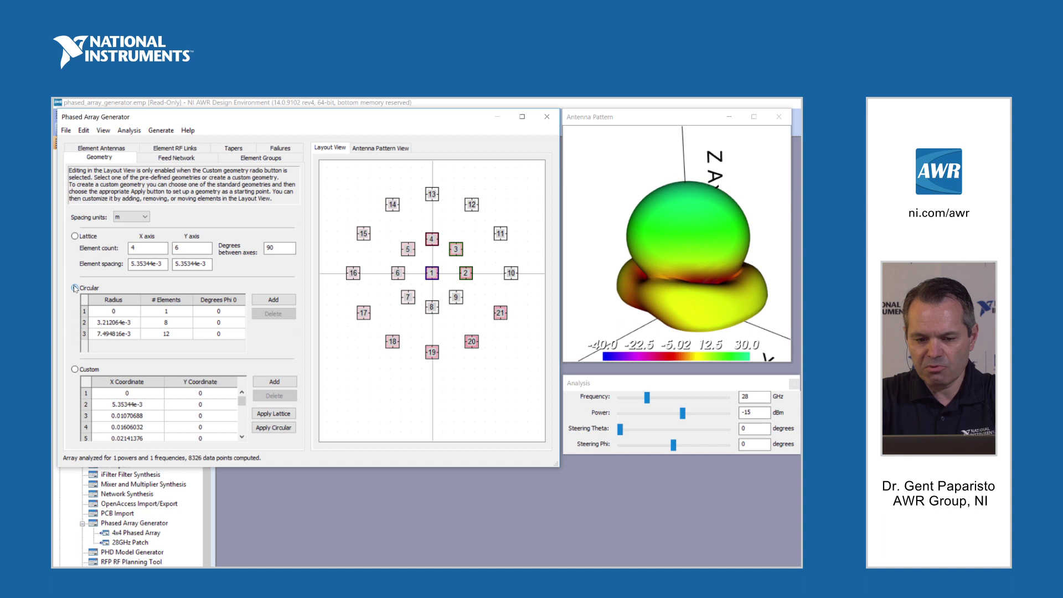
pyautogui.click(75, 369)
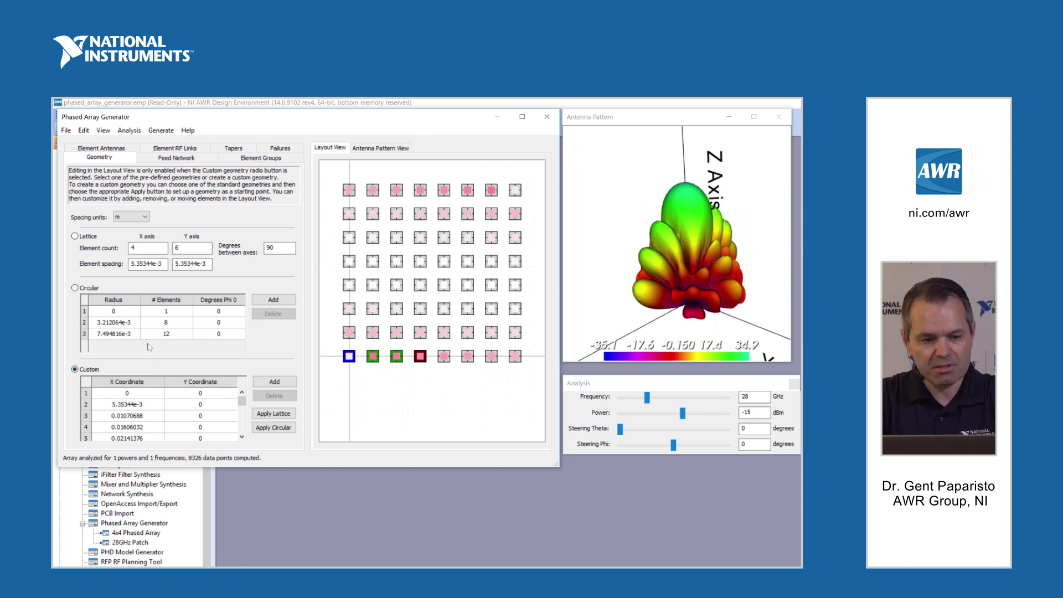
pyautogui.click(76, 236)
pyautogui.doubleClick(182, 248)
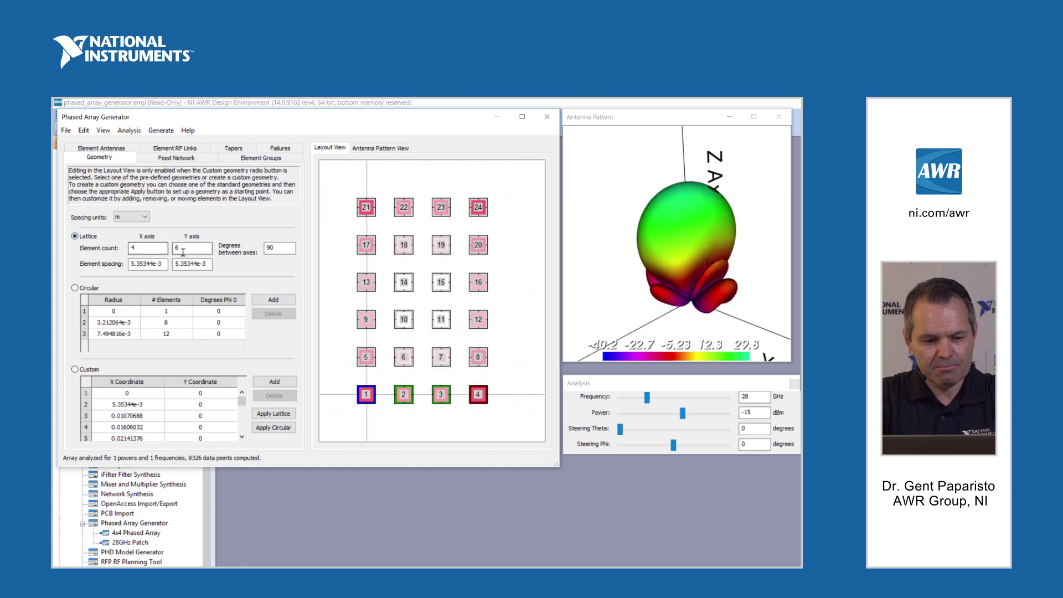
pyautogui.write('4')
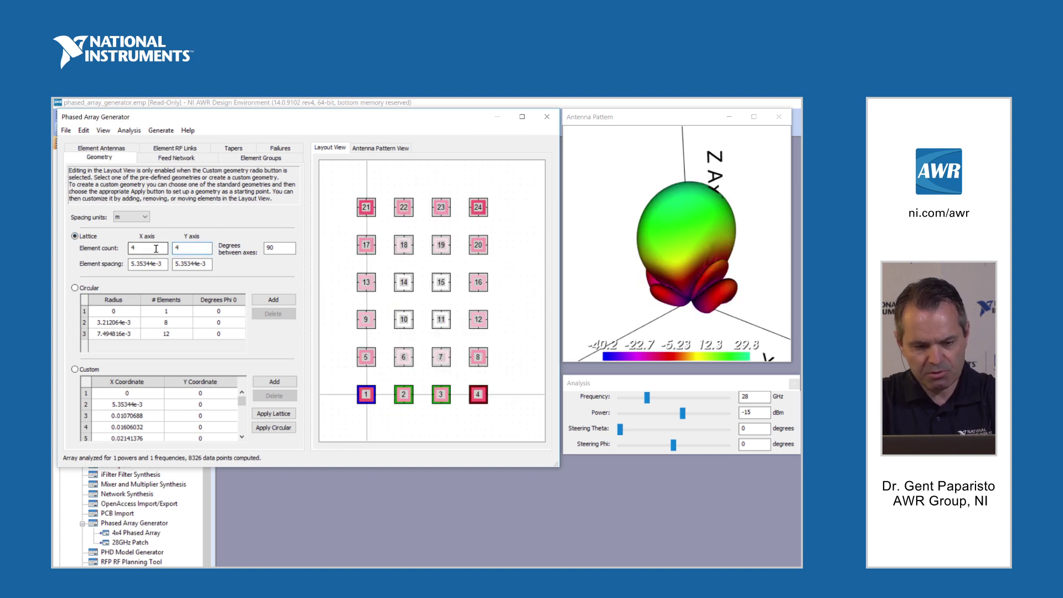
pyautogui.press('Tab')
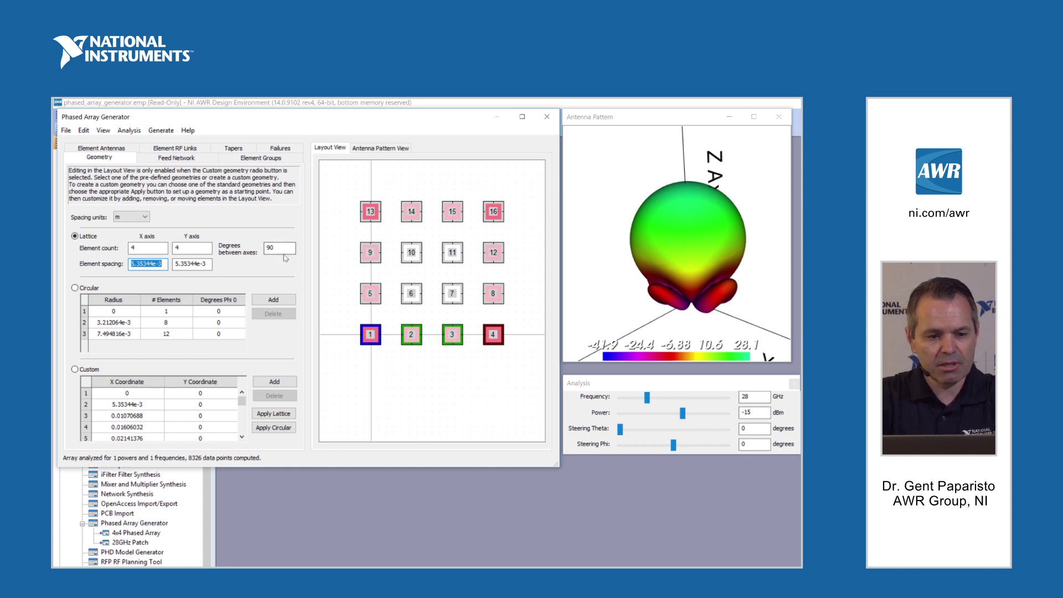
# Step: Auto-group the 16 elements on the Feed Network's Element Groups tab into corner, edge and inner groups
pyautogui.click(182, 160)
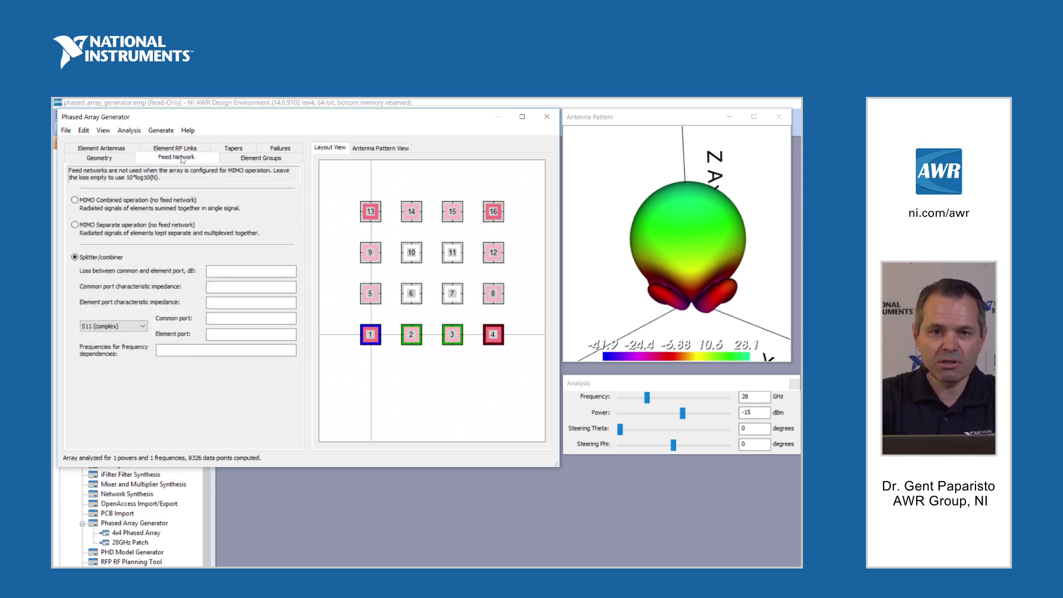
pyautogui.click(254, 161)
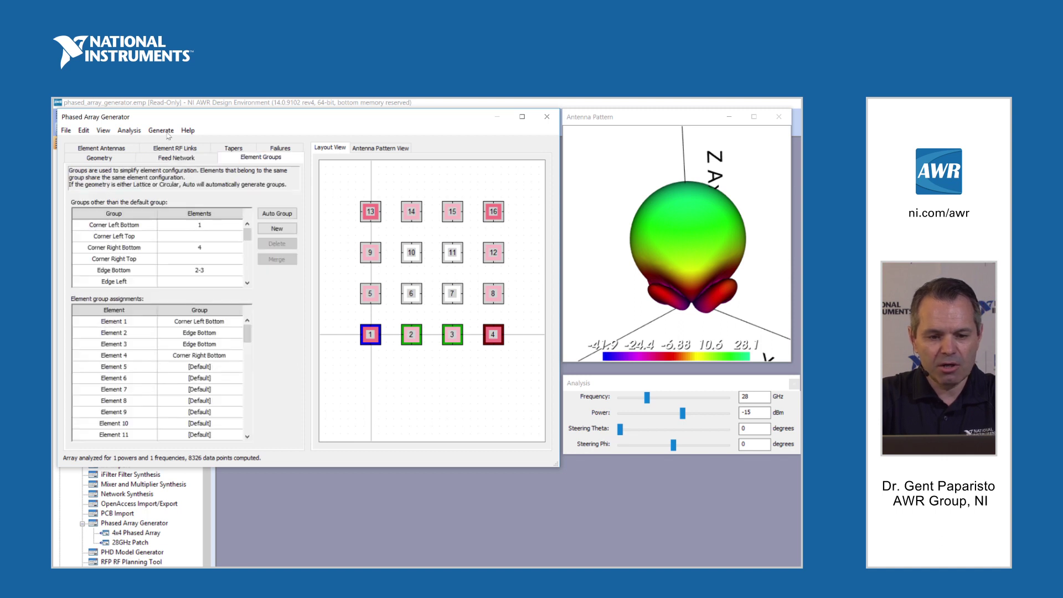
pyautogui.click(279, 215)
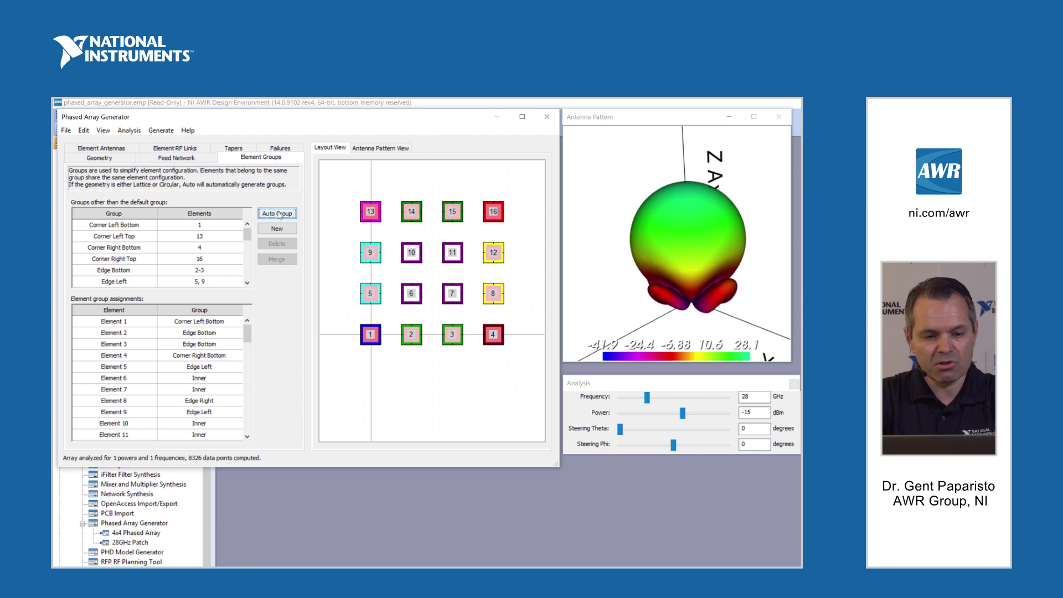
# Step: Review the Element Antennas form, then the Element RF Links with Default, Inner and Outer TX/RX configurations
pyautogui.click(109, 150)
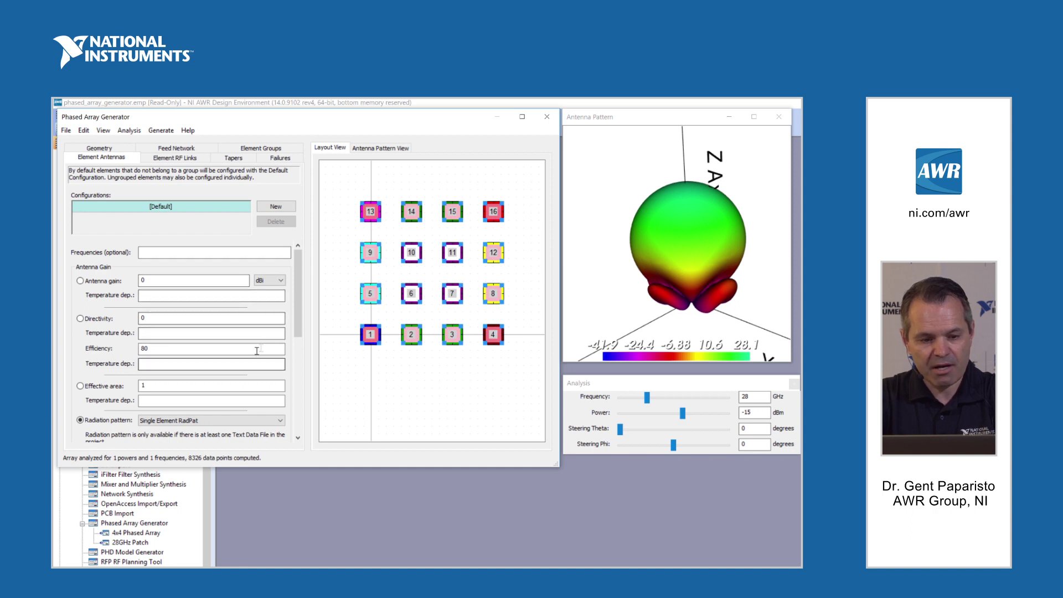
pyautogui.moveTo(298, 321); pyautogui.dragTo(297, 348)
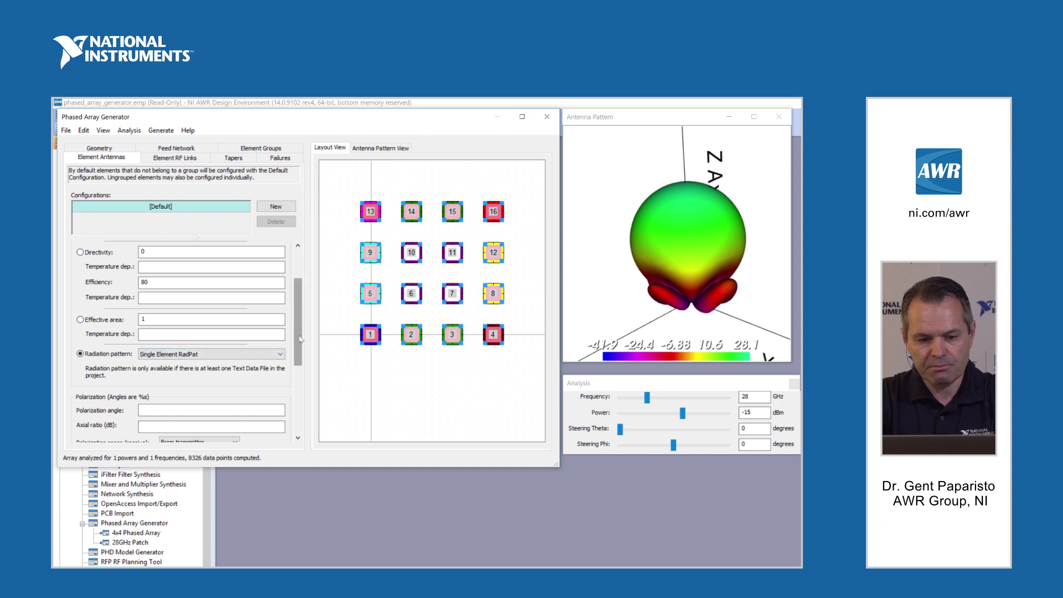
pyautogui.moveTo(302, 335); pyautogui.dragTo(299, 305)
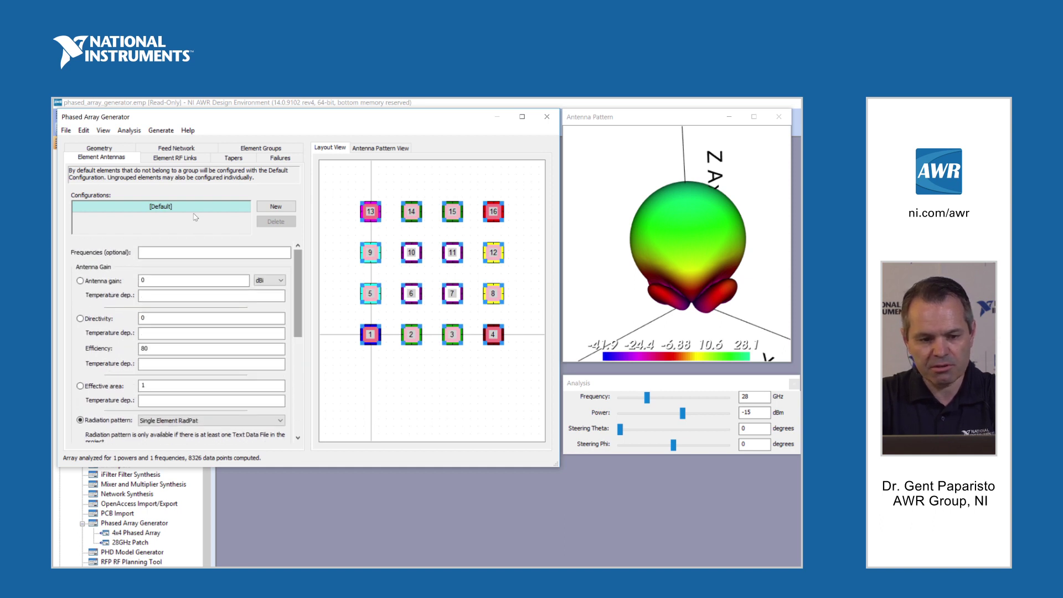
pyautogui.click(184, 159)
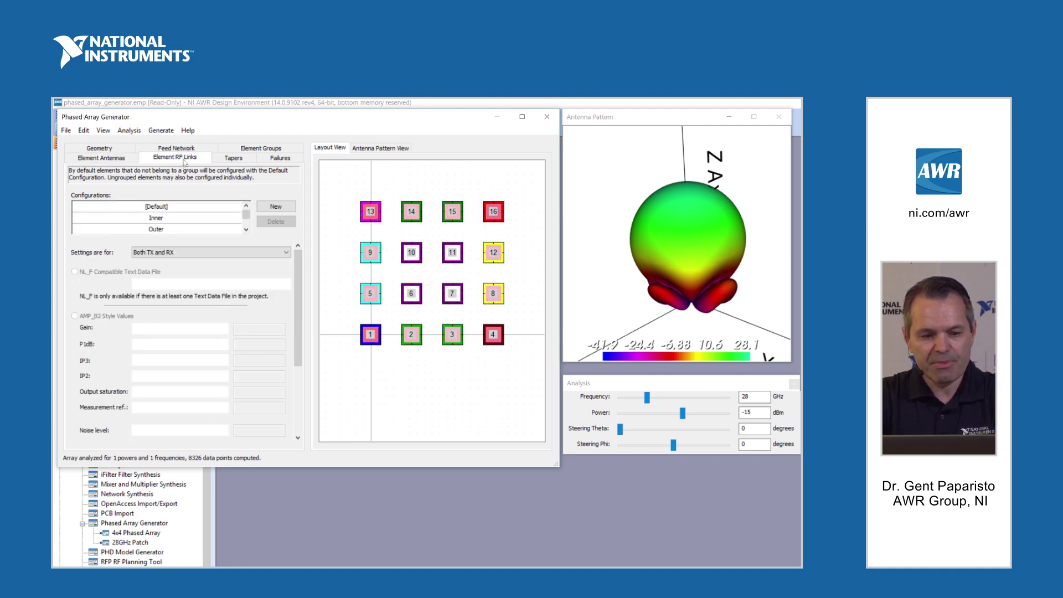
pyautogui.moveTo(297, 343)
pyautogui.mouseDown()
pyautogui.moveTo(299, 386)
pyautogui.moveTo(299, 343)
pyautogui.mouseUp()
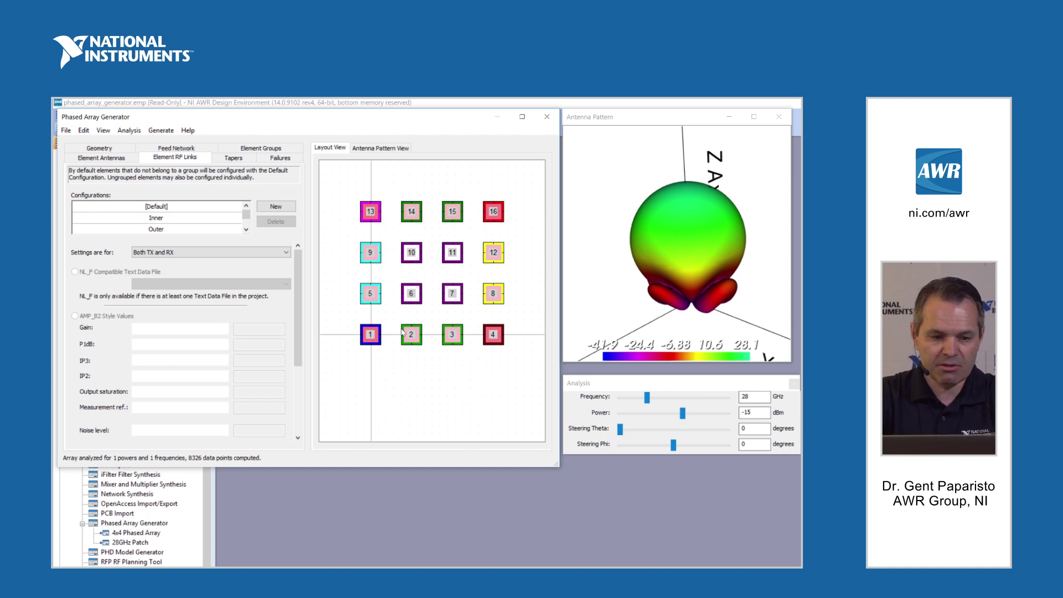
# Step: Try Taylor and Uniform tapers, then settle on the Dolph-Chebyshev taper with 30 dB SLR
pyautogui.click(234, 158)
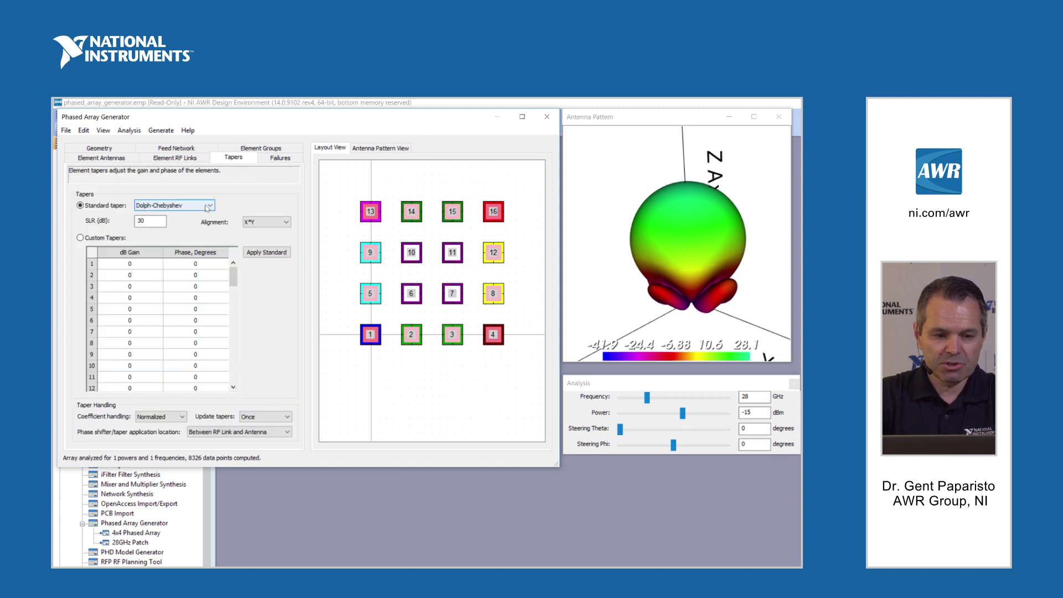
pyautogui.click(207, 206)
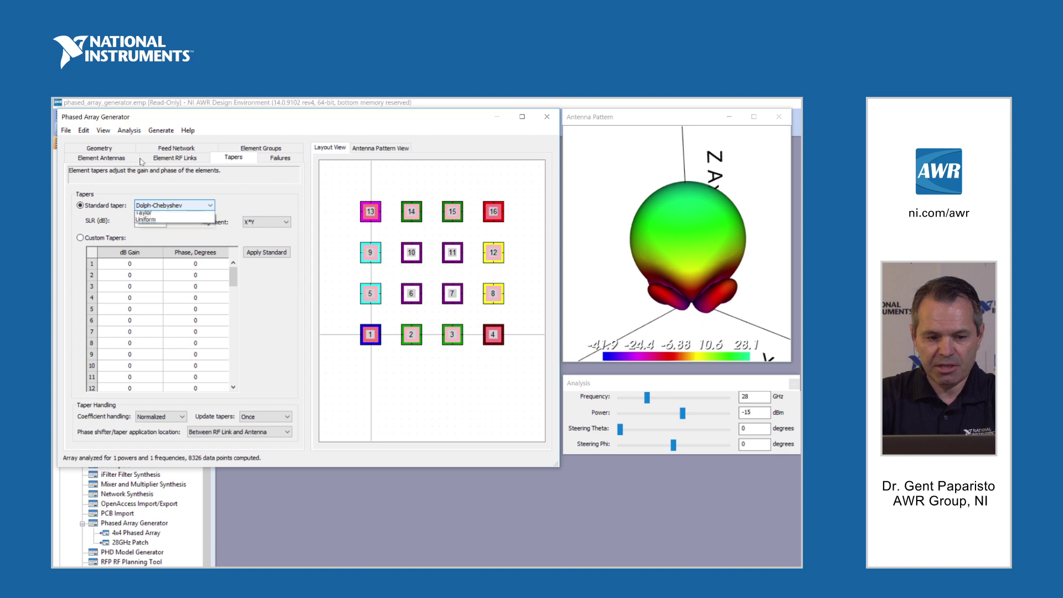
pyautogui.click(145, 222)
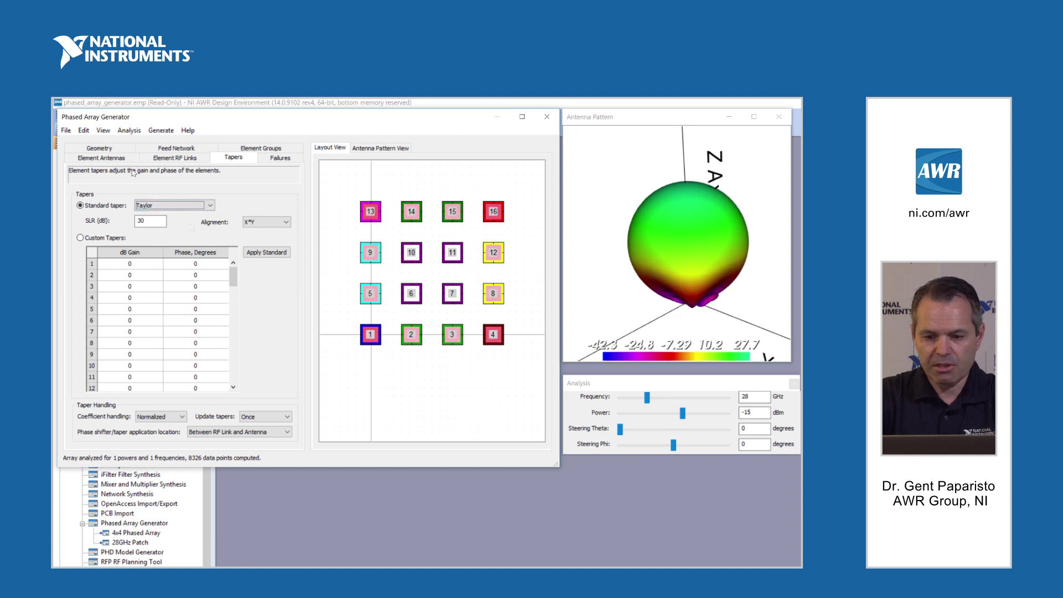
pyautogui.click(196, 210)
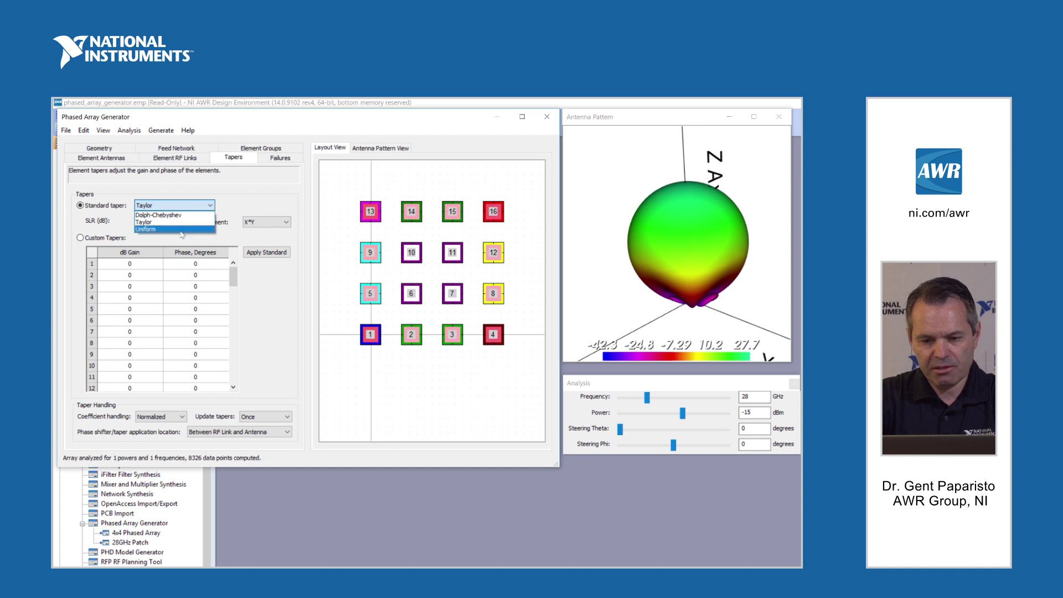
pyautogui.click(183, 229)
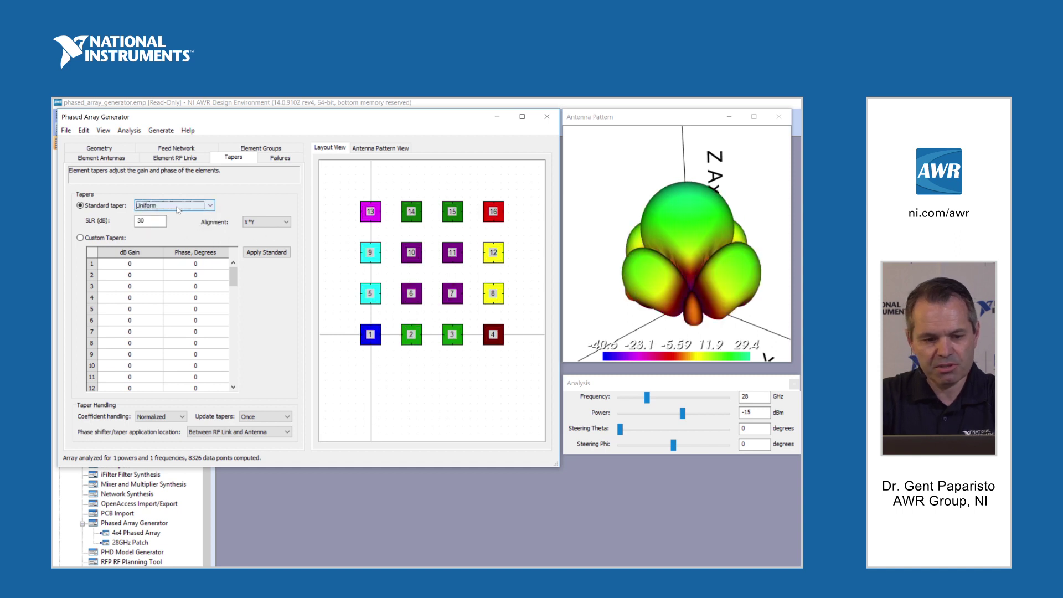
pyautogui.click(179, 209)
pyautogui.click(175, 215)
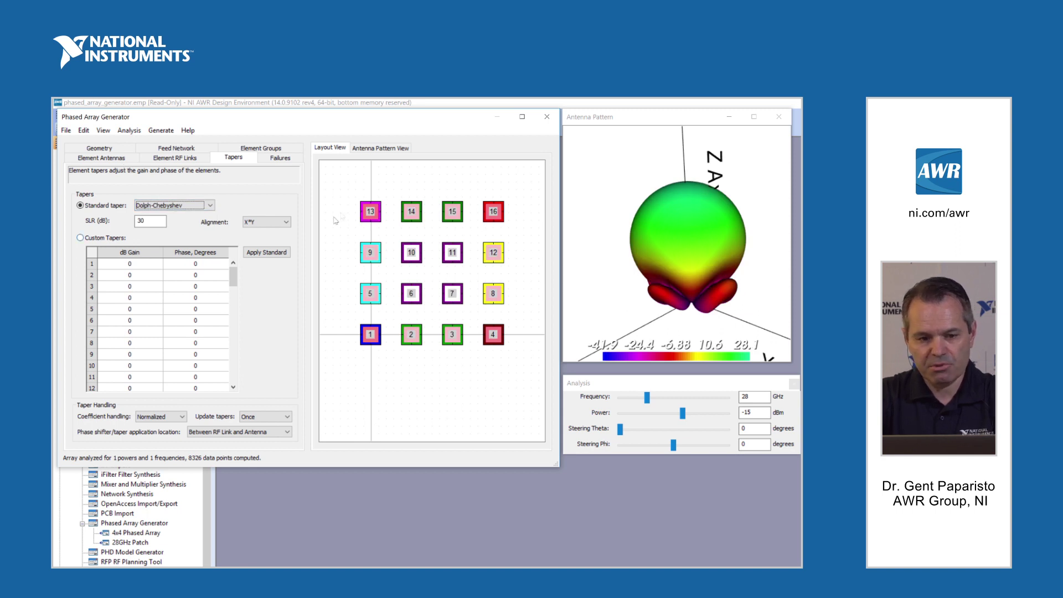
pyautogui.click(292, 159)
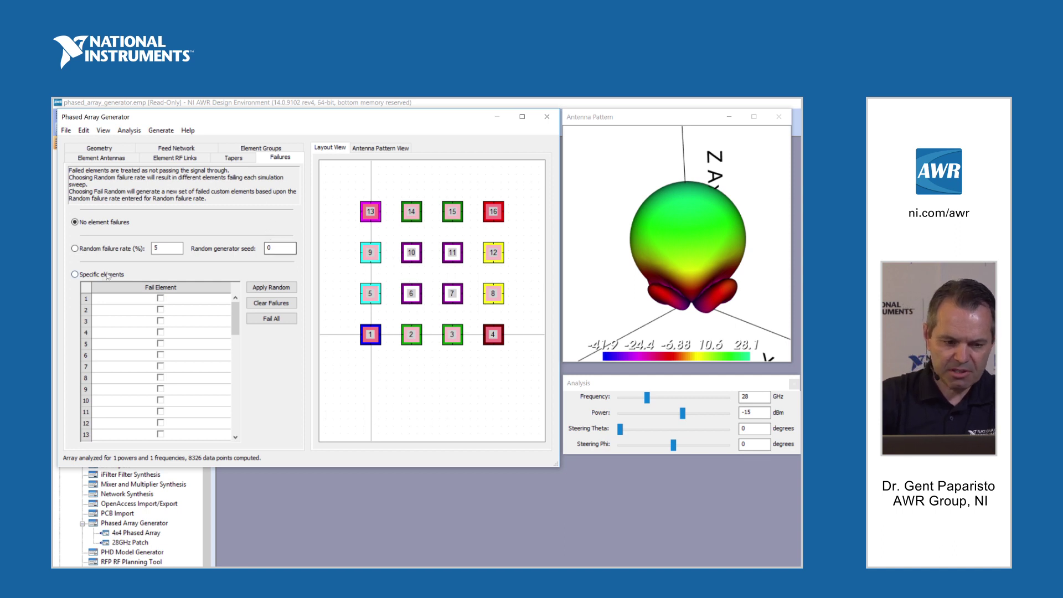
# Step: Use Specific elements failures, toggling elements 13 and 10 failed and then back to working
pyautogui.click(75, 275)
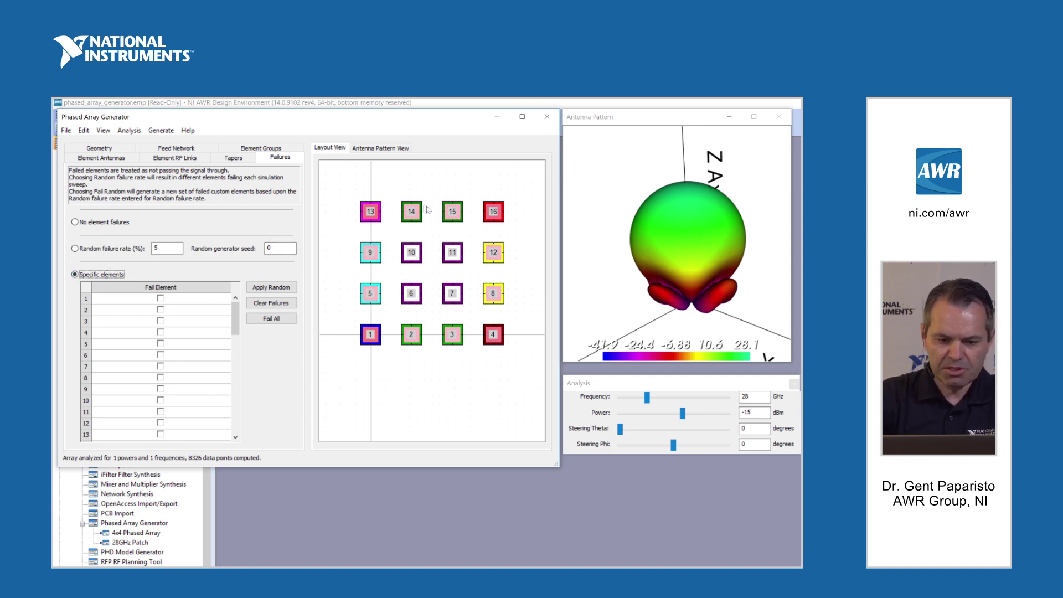
pyautogui.click(373, 212)
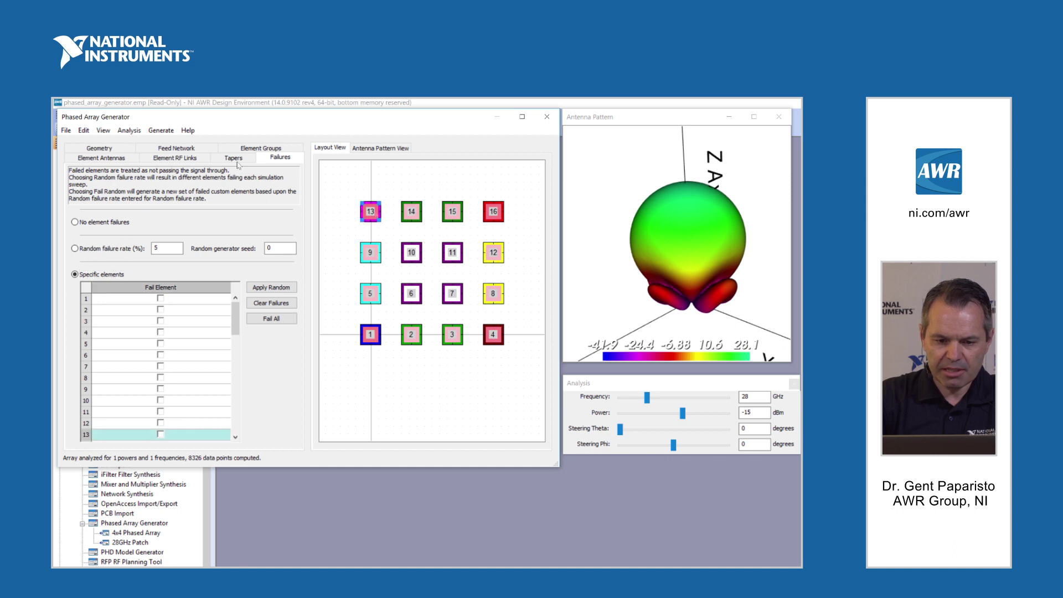
pyautogui.click(375, 210)
pyautogui.click(412, 254)
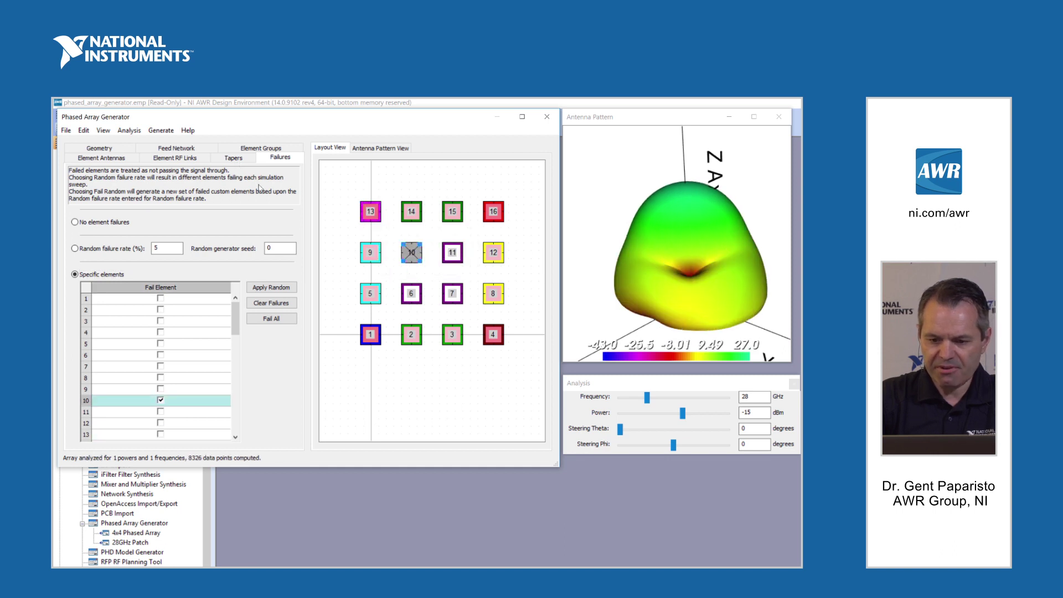
pyautogui.click(412, 253)
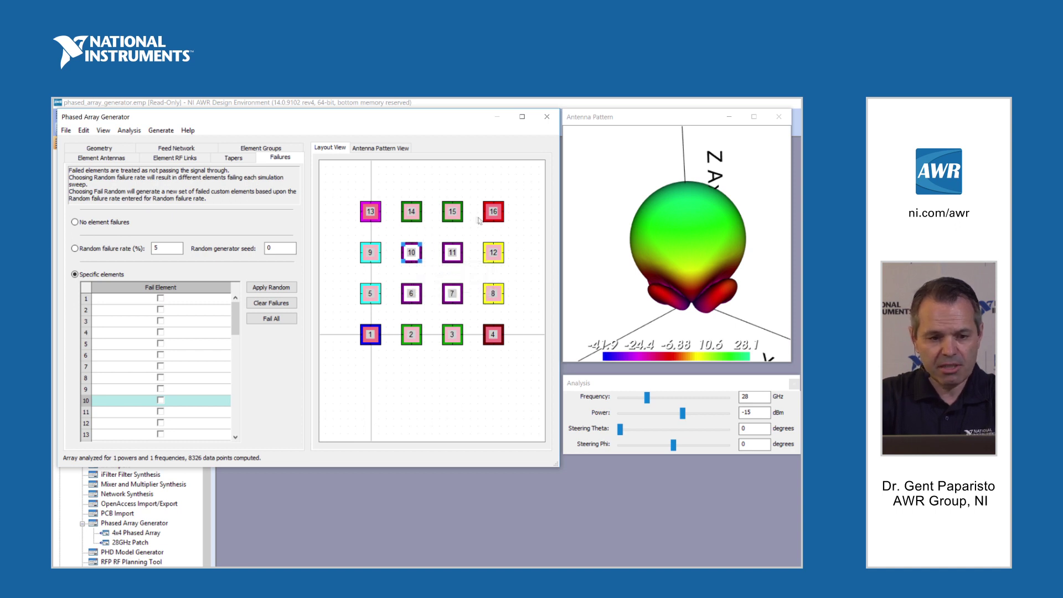
# Step: Check the Generate menu options, then close the wizard and discard its changes
pyautogui.click(162, 132)
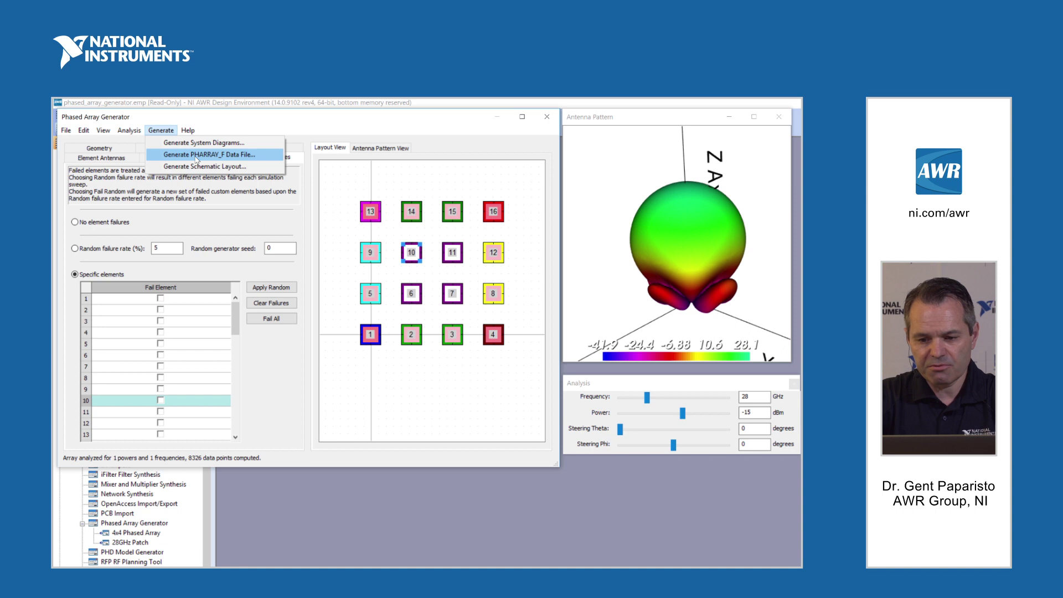
pyautogui.click(211, 169)
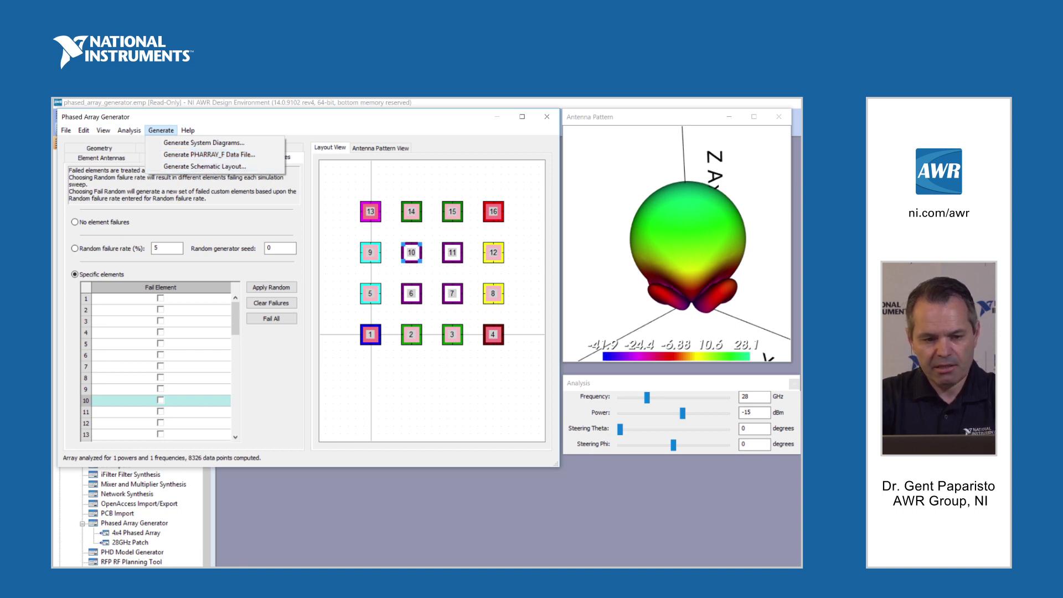
pyautogui.click(548, 120)
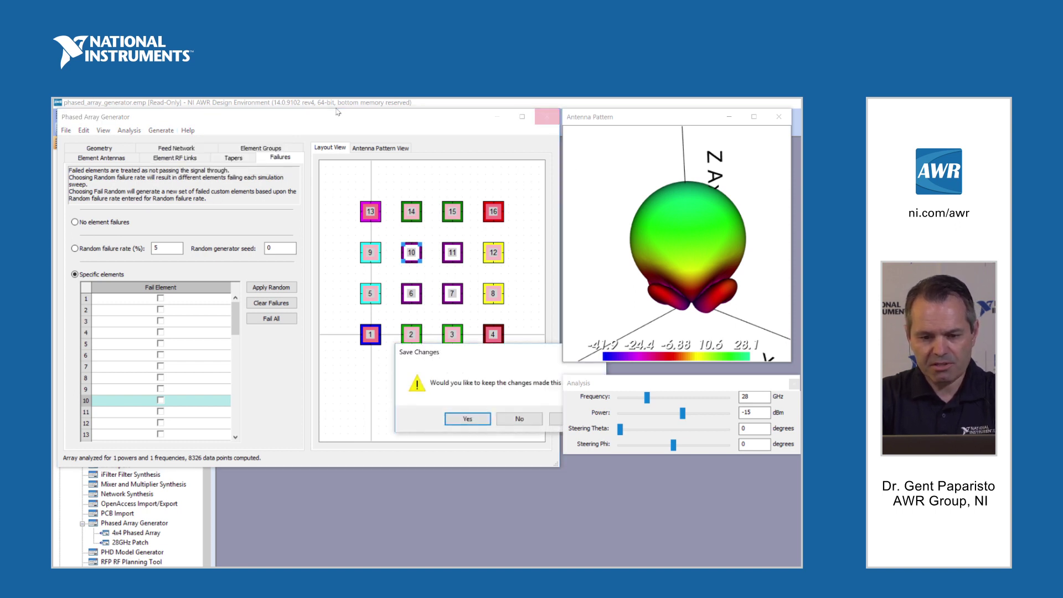
pyautogui.click(520, 420)
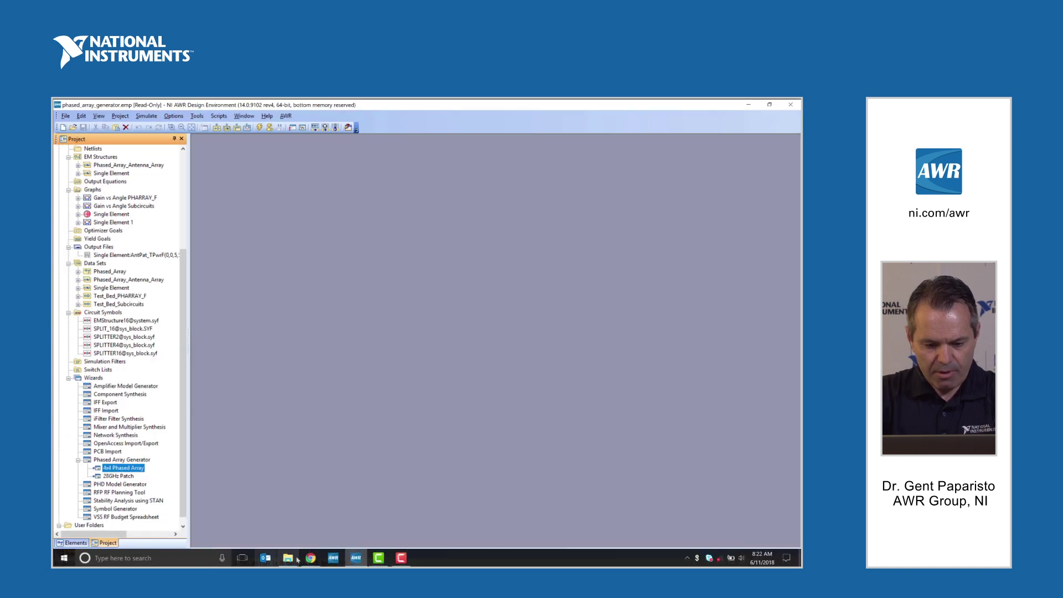
# Step: From the Chrome wizard page, launch Show System Diagrams to load the pre-generated schematics and graph
pyautogui.click(310, 558)
pyautogui.scroll(-5, 199, 347)
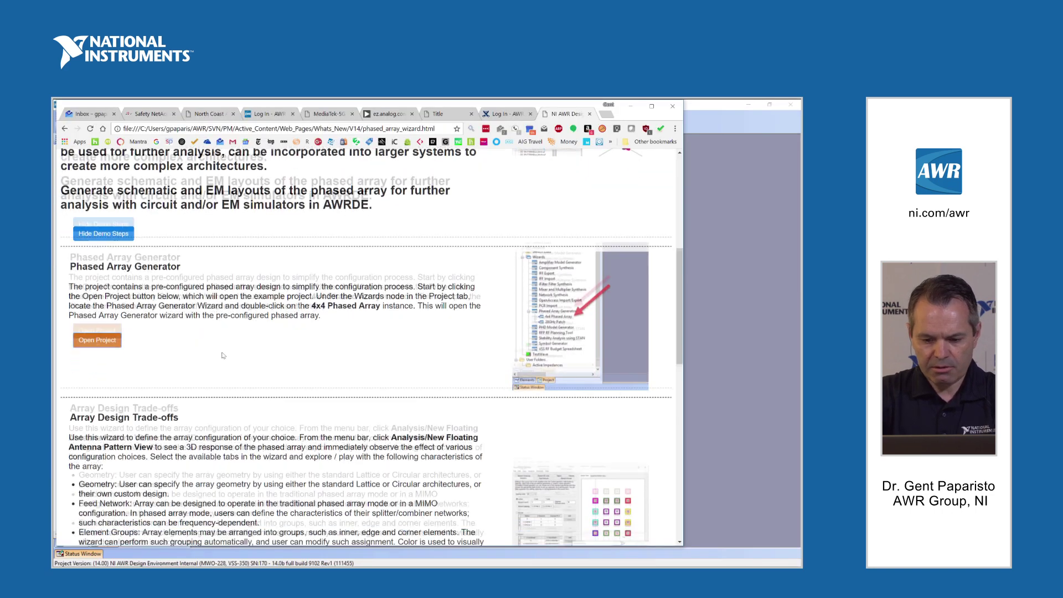
pyautogui.scroll(-4, 200, 348)
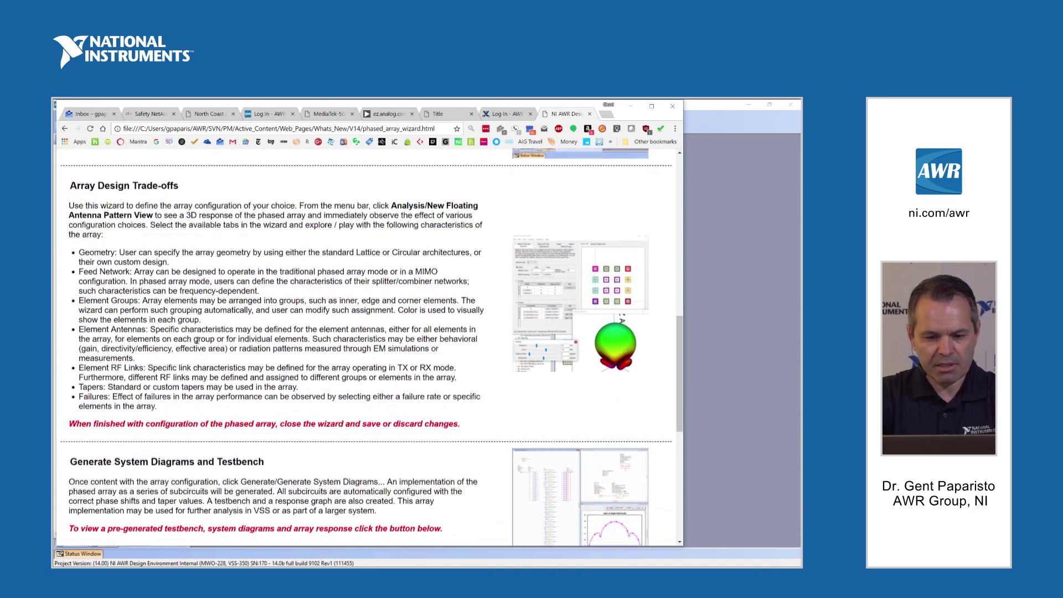
pyautogui.scroll(-2, 205, 337)
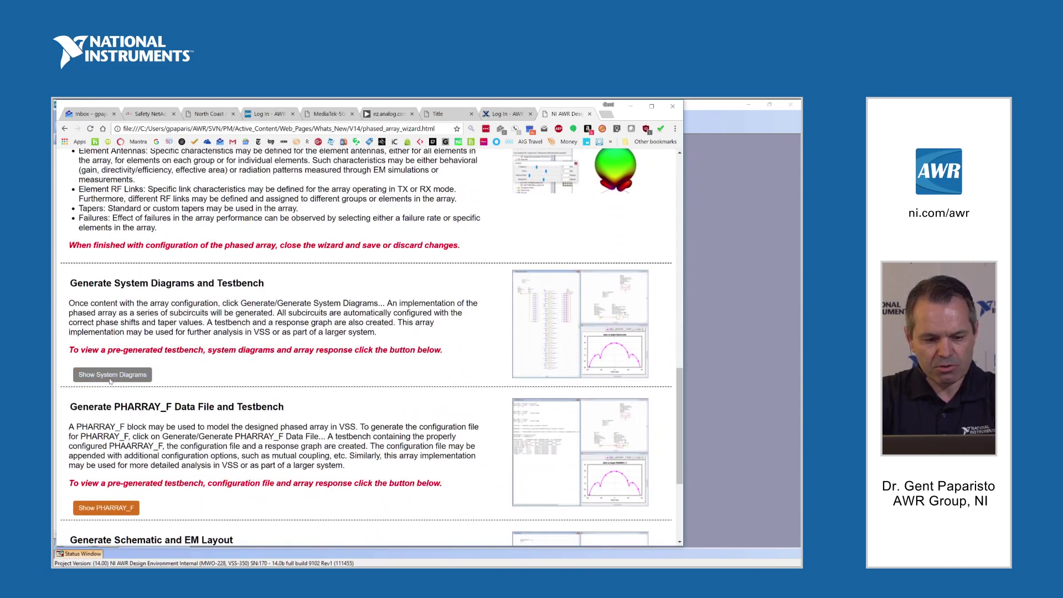
pyautogui.click(111, 378)
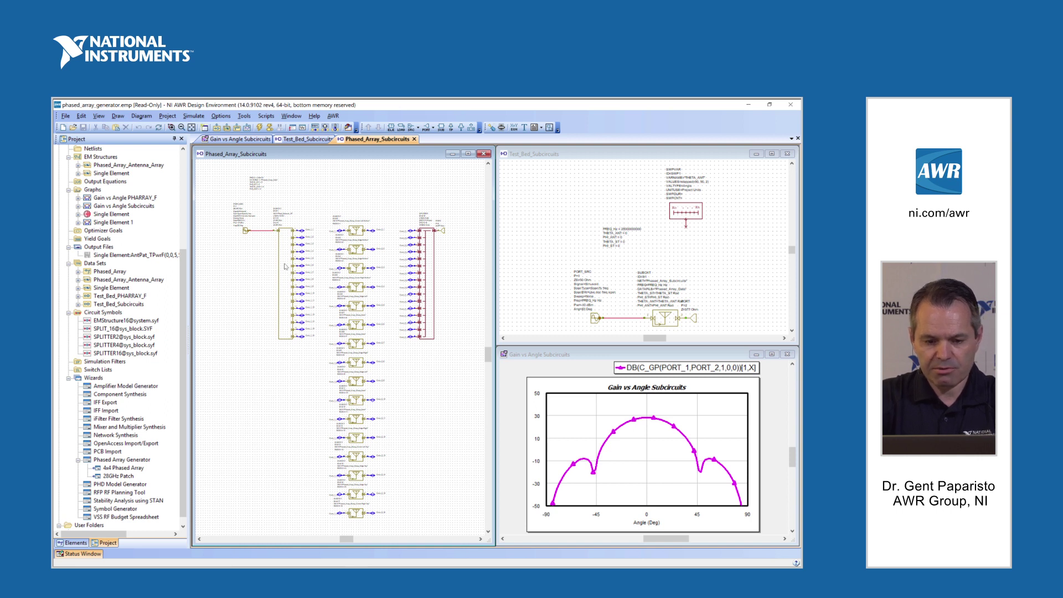
# Step: Descend through Feed_Network_16 into Feed_Network_4, then return to the top-level Phased_Array_Subcircuits schematic
pyautogui.rightClick(285, 266)
pyautogui.click(312, 305)
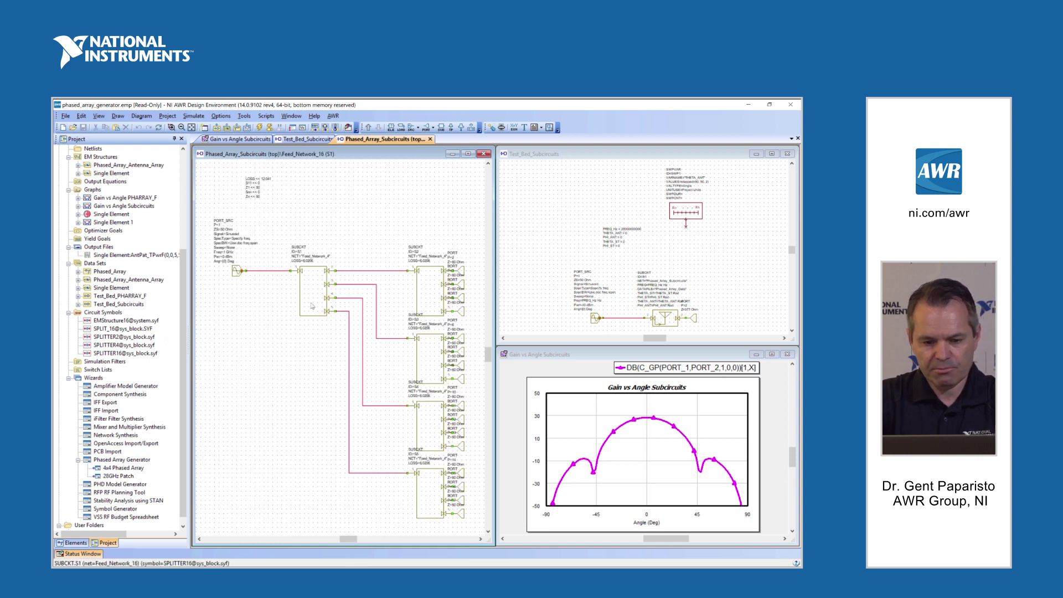
pyautogui.rightClick(308, 290)
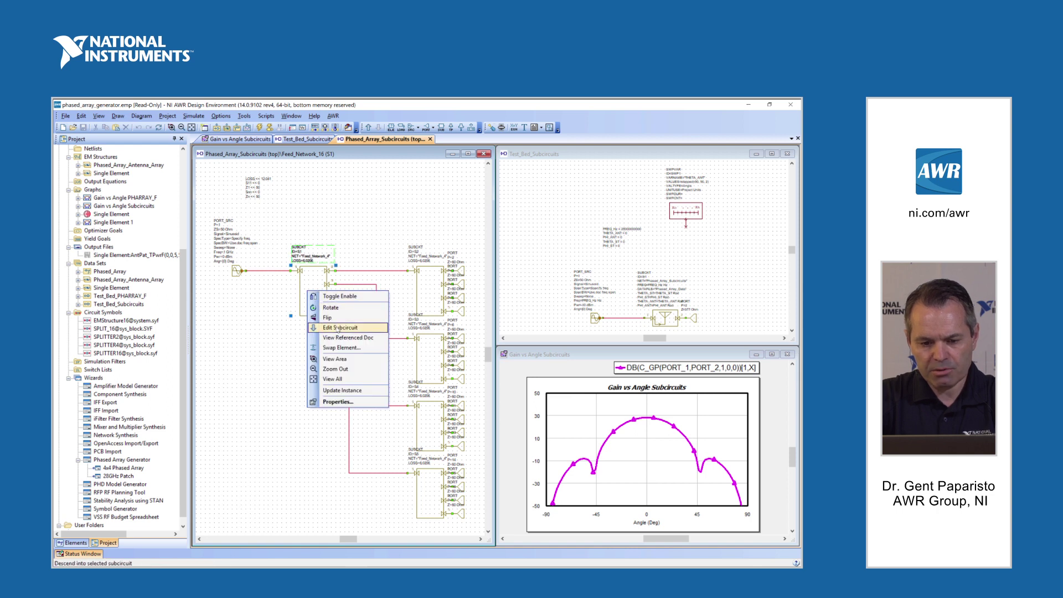
pyautogui.click(338, 329)
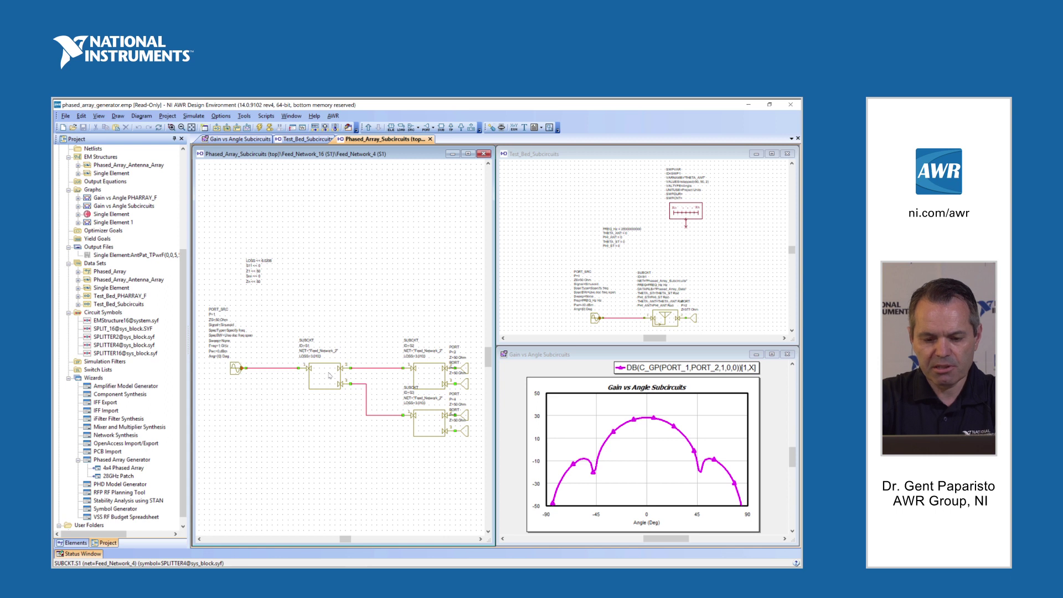
pyautogui.hotkey('ctrl', 'shift', 'e')
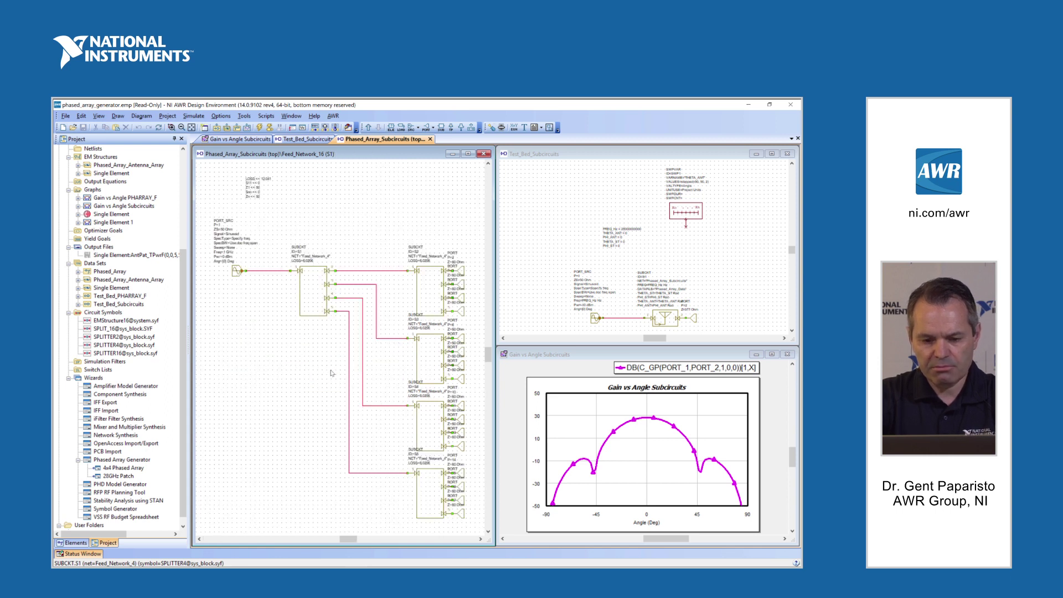
pyautogui.hotkey('ctrl', 'shift', 'e')
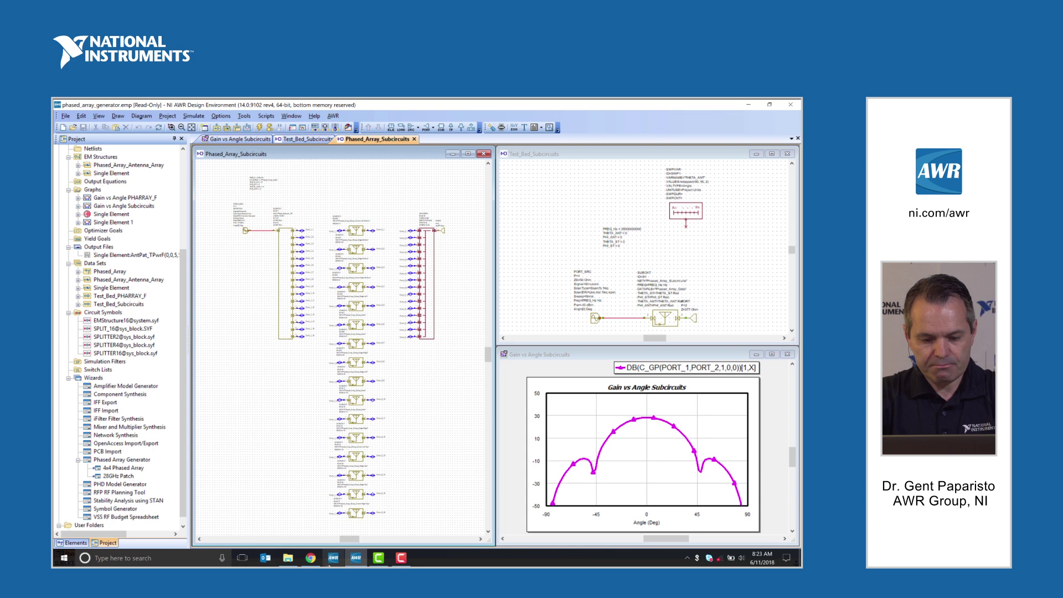
# Step: Back on the Chrome wizard page, load the pre-generated schematics and EM layout
pyautogui.click(311, 564)
pyautogui.scroll(-4, 231, 453)
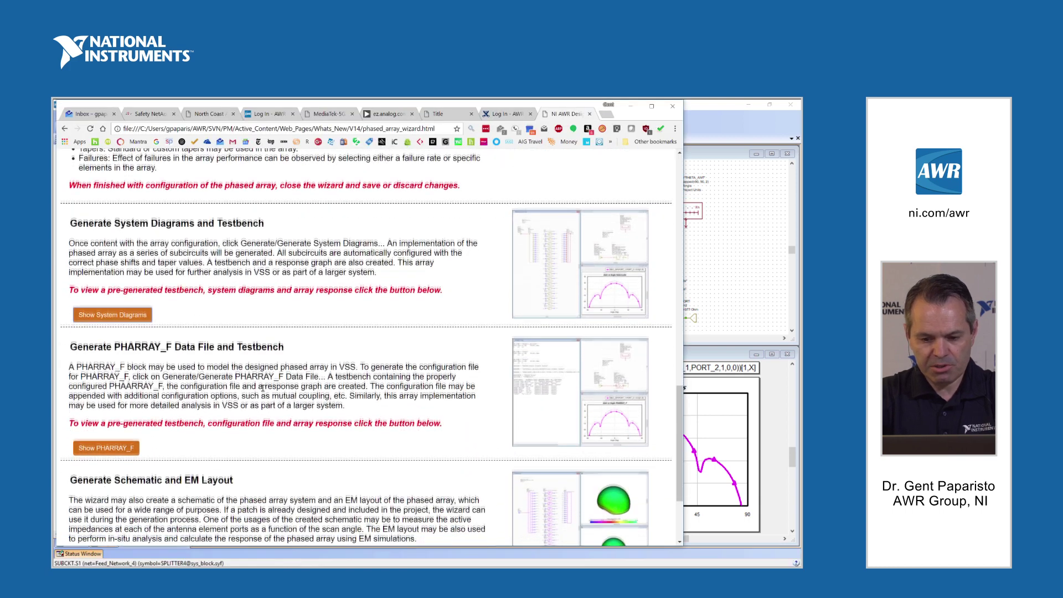
pyautogui.click(133, 456)
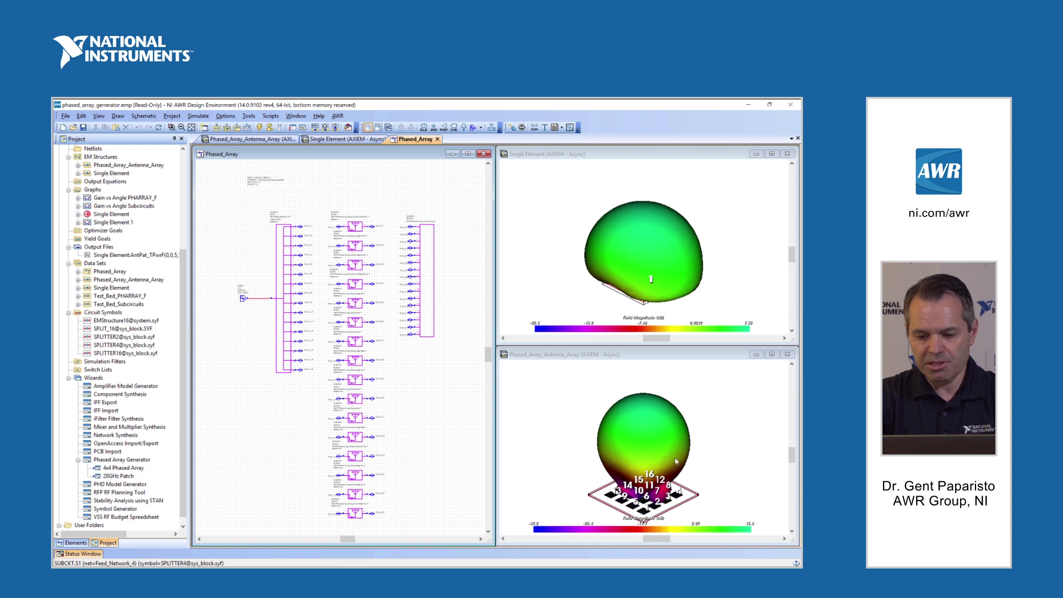
# Step: Rotate the Phased_Array_Antenna_Array 3D pattern toward a side view
pyautogui.moveTo(677, 460)
pyautogui.mouseDown()
pyautogui.moveTo(657, 441)
pyautogui.moveTo(663, 458)
pyautogui.mouseUp()
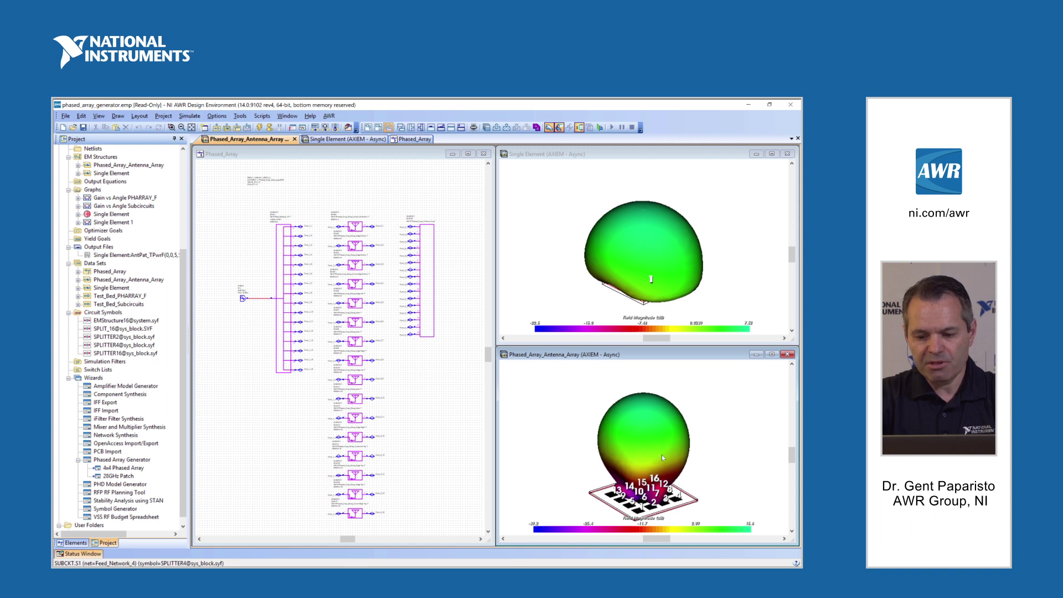